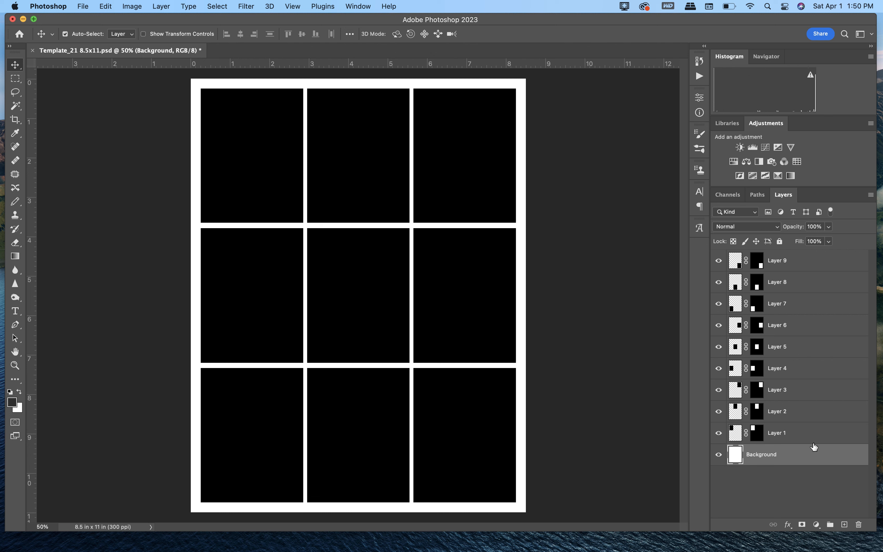
# Step: Check Layer 3's frame by toggling its visibility, and delete that layer from the template
pyautogui.click(718, 390)
pyautogui.click(718, 389)
pyautogui.click(717, 392)
pyautogui.click(792, 394)
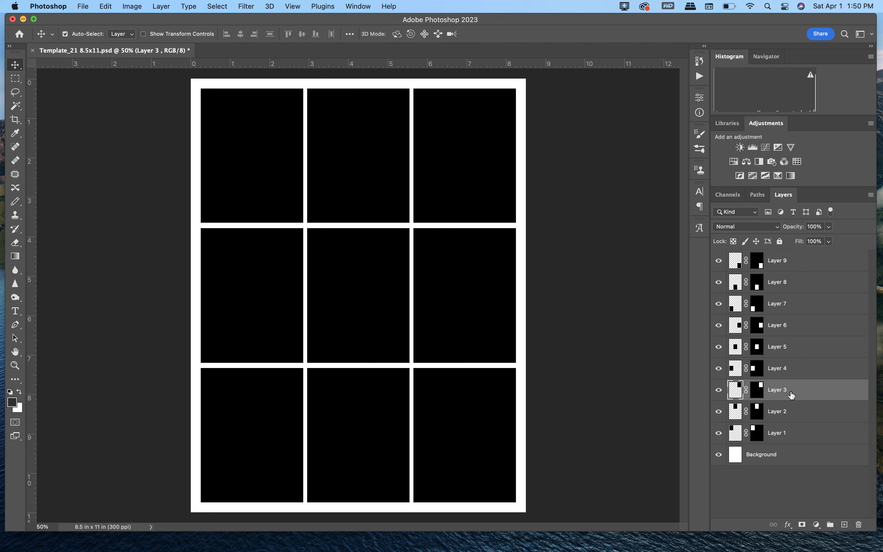
pyautogui.press('Delete')
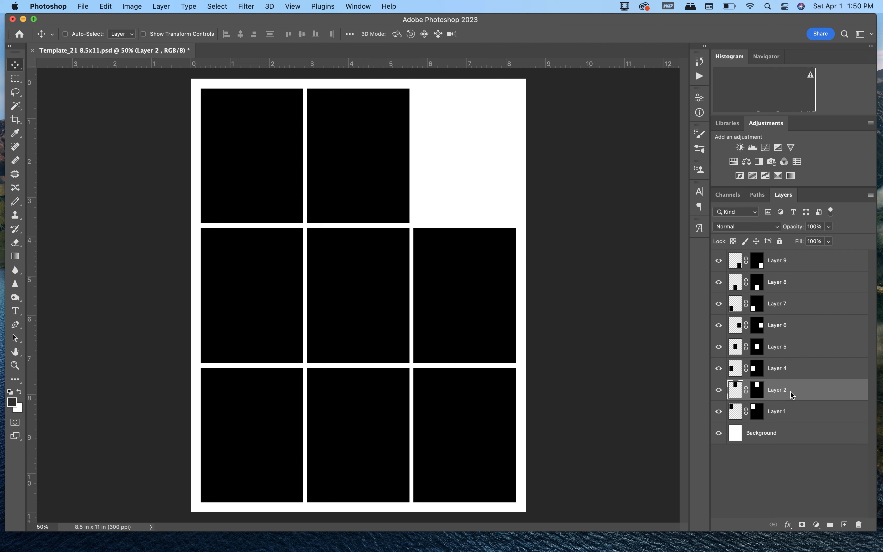
pyautogui.press('super+z')
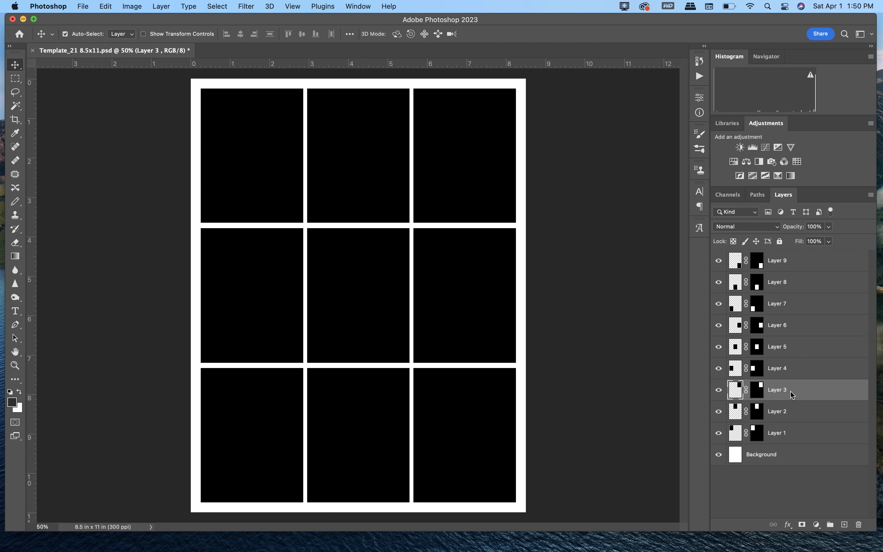
pyautogui.click(860, 526)
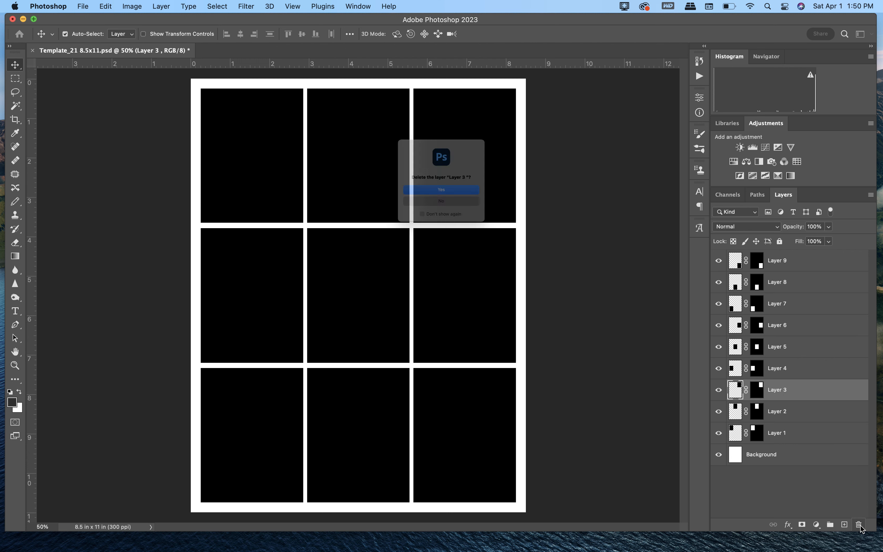
pyautogui.click(451, 195)
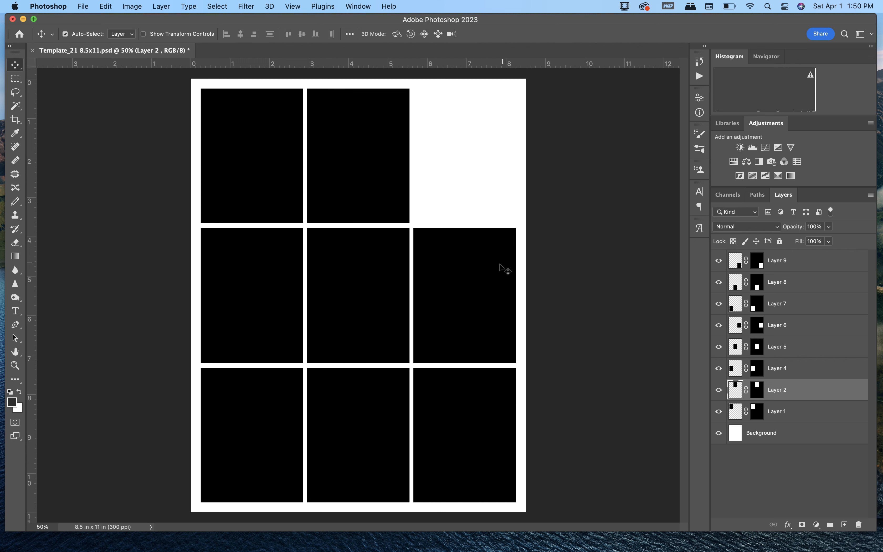
# Step: Show the template's guides on the canvas
pyautogui.click(293, 7)
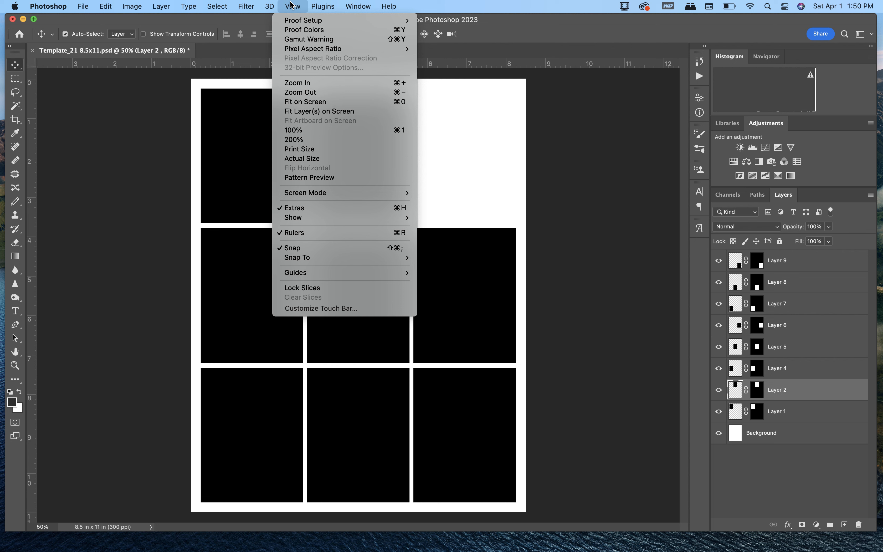
pyautogui.moveTo(330, 219)
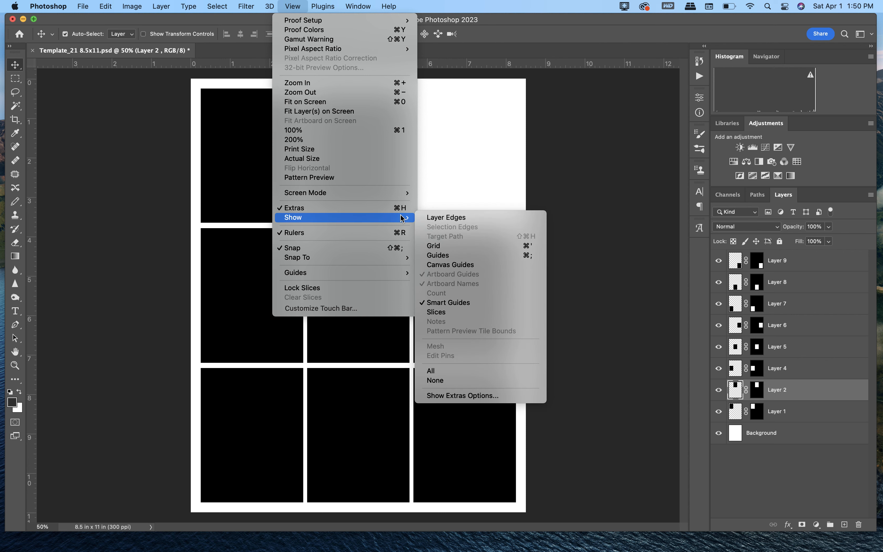
pyautogui.click(432, 257)
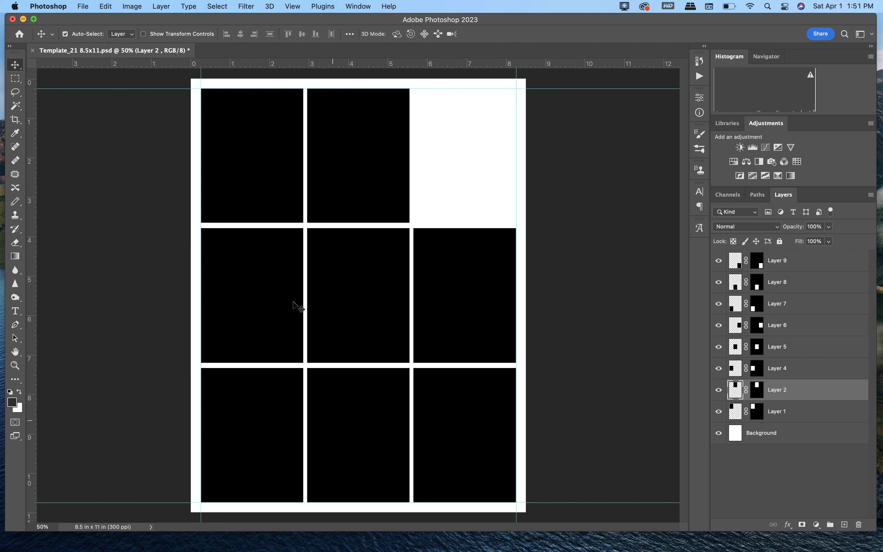
pyautogui.moveTo(565, 67)
pyautogui.mouseDown()
pyautogui.moveTo(566, 74)
pyautogui.moveTo(564, 62)
pyautogui.mouseUp()
pyautogui.moveTo(31, 125)
pyautogui.mouseDown()
pyautogui.moveTo(344, 115)
pyautogui.moveTo(249, 130)
pyautogui.moveTo(22, 124)
pyautogui.mouseUp()
# Step: Free Transform the top-row frame on Layer 2, stretching its right edge to the right margin guide
pyautogui.click(104, 6)
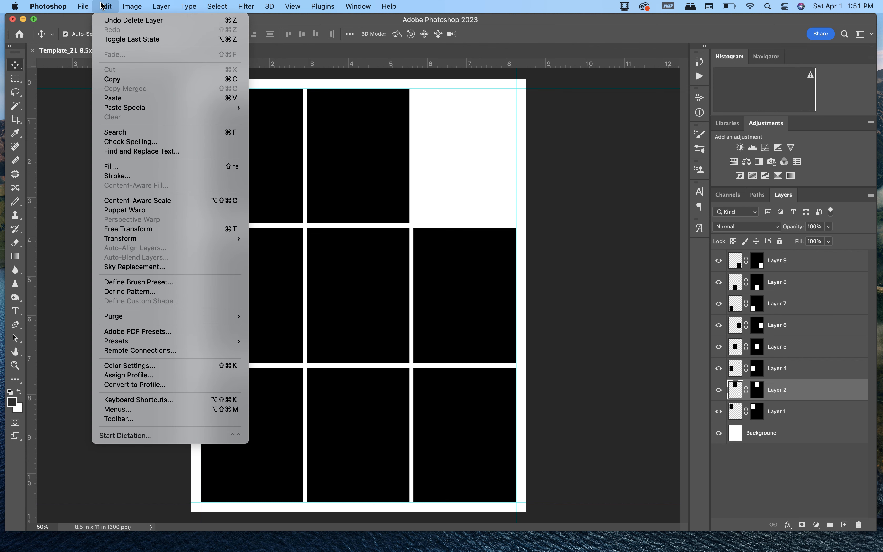
pyautogui.click(132, 229)
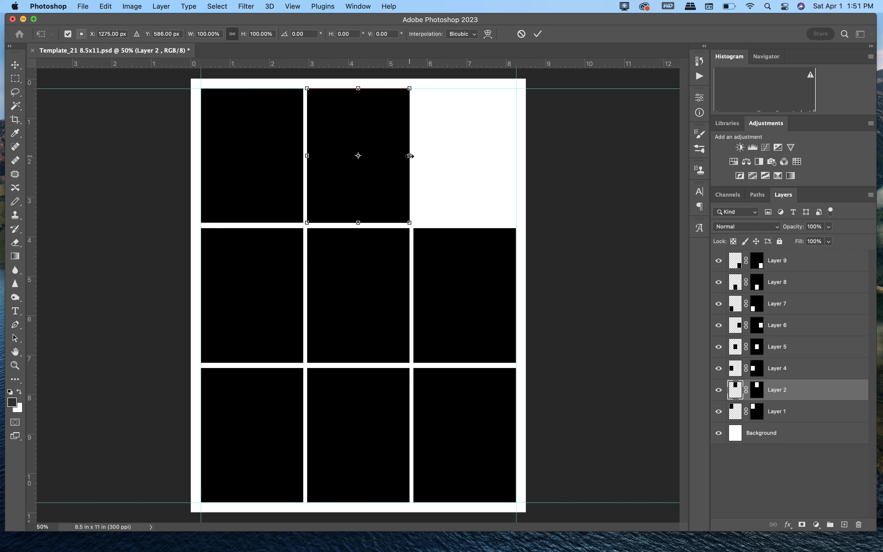
pyautogui.moveTo(410, 156); pyautogui.dragTo(516, 159)
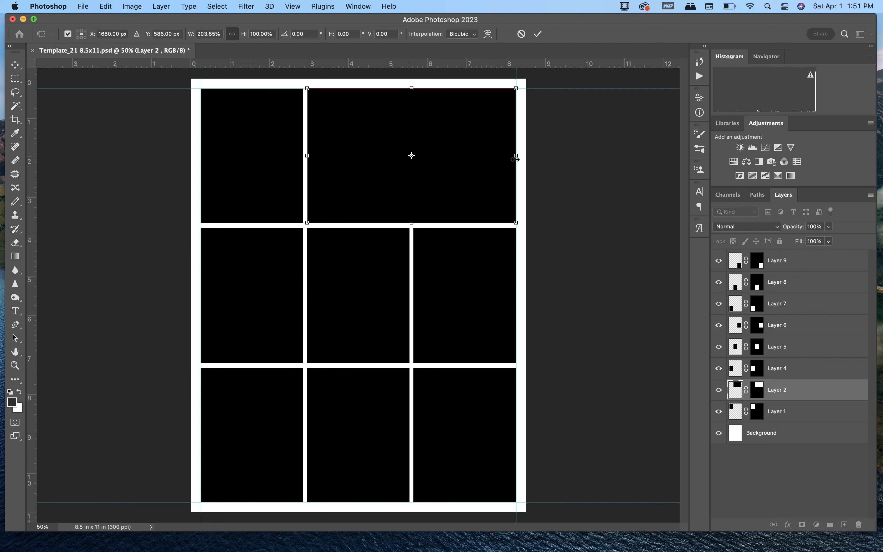
pyautogui.press('Return')
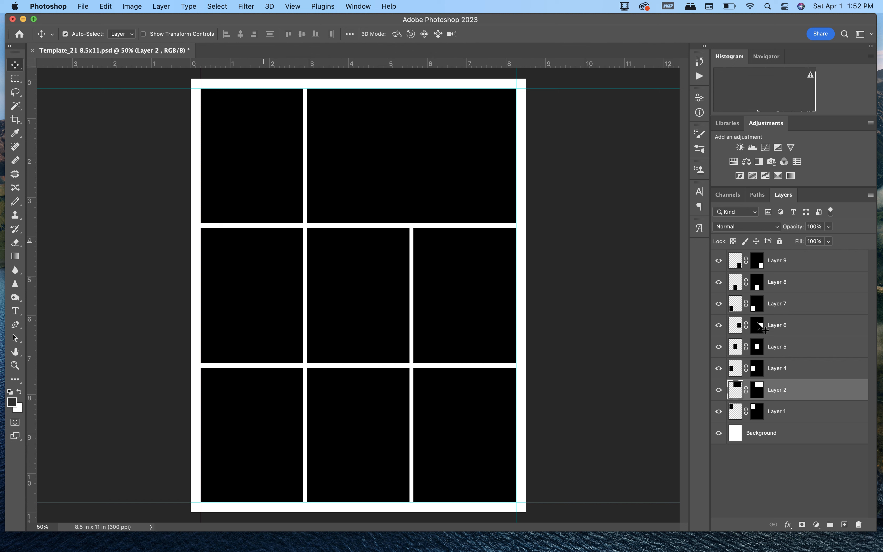
# Step: Delete Layer 4 and stretch the center frame on Layer 5 horizontally to the left margin guide
pyautogui.click(801, 375)
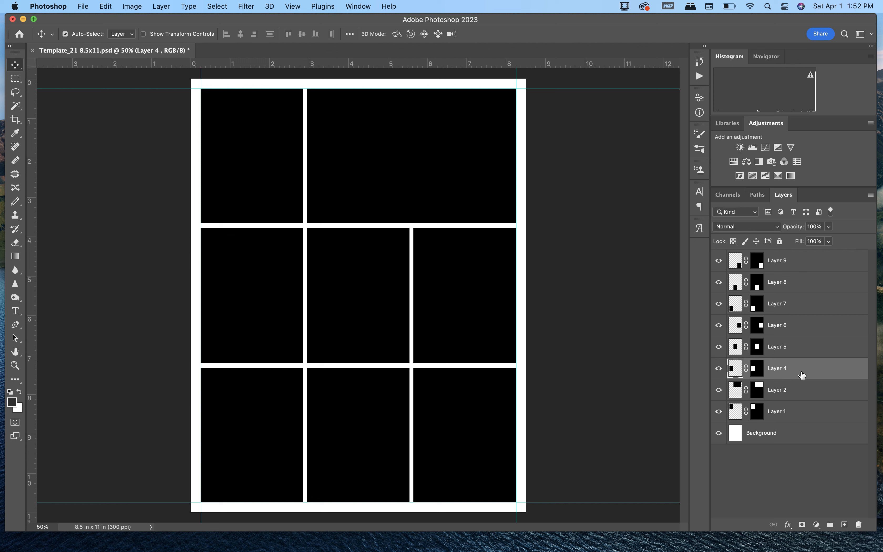
pyautogui.press('BackSpace')
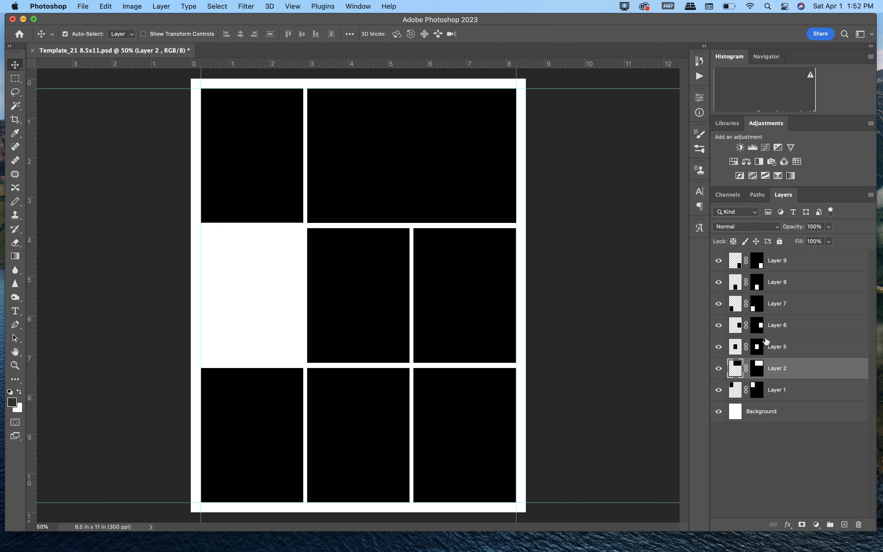
pyautogui.click(797, 350)
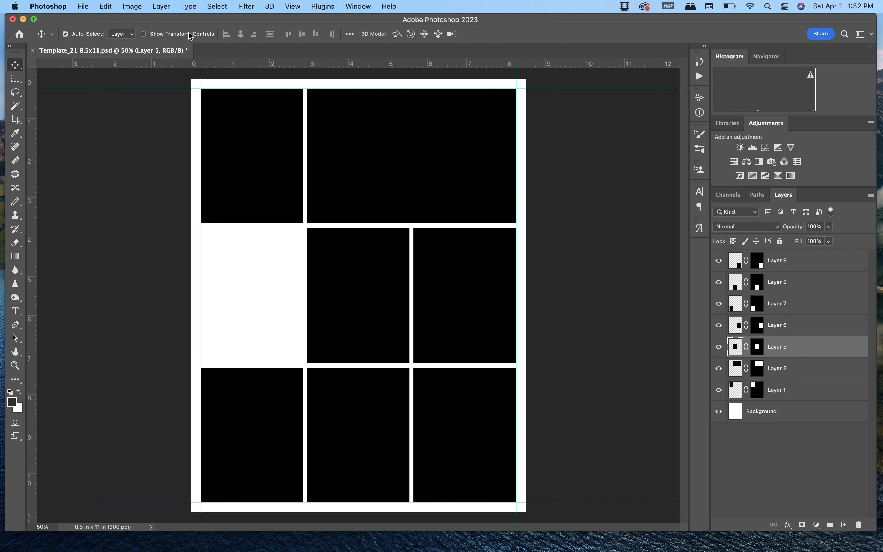
pyautogui.click(107, 6)
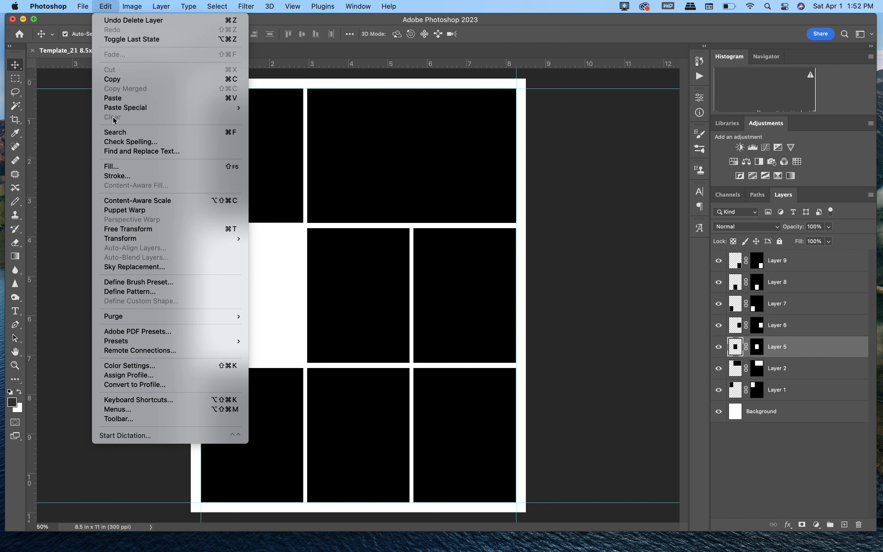
pyautogui.click(128, 228)
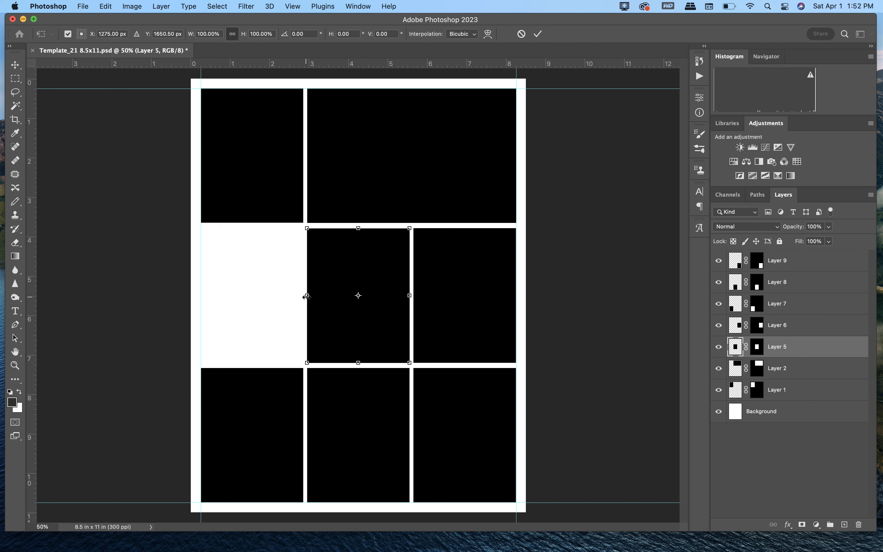
pyautogui.moveTo(307, 296); pyautogui.dragTo(202, 300)
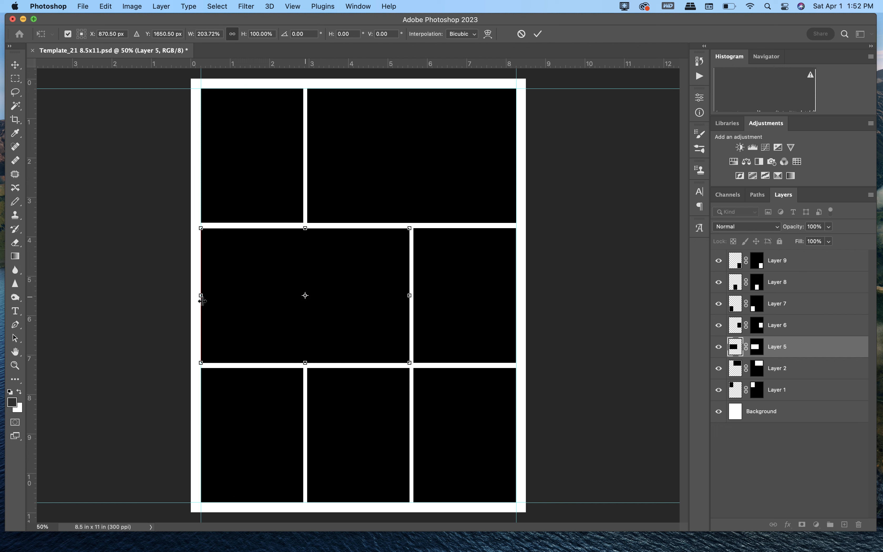
pyautogui.press('Return')
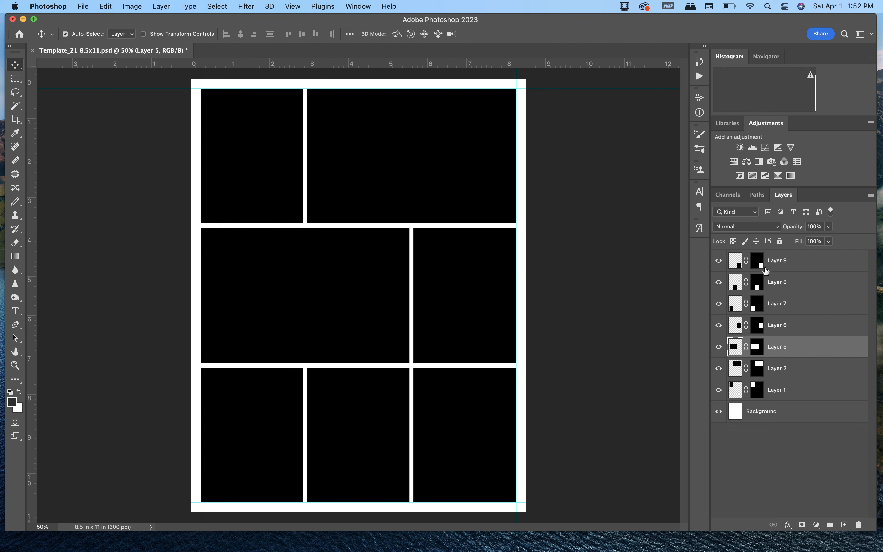
# Step: Delete the lower-right frame on Layer 9, and identify Layer 6's frame by toggling its visibility
pyautogui.click(790, 263)
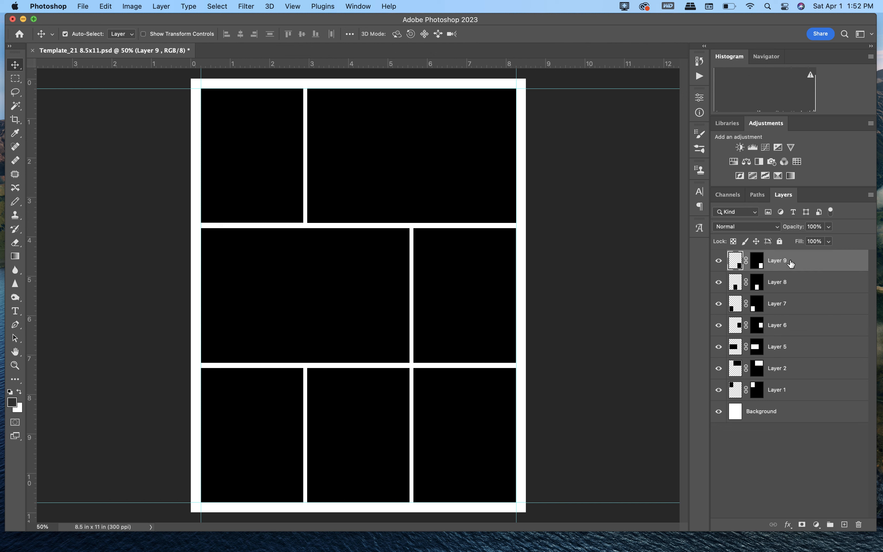
pyautogui.press('BackSpace')
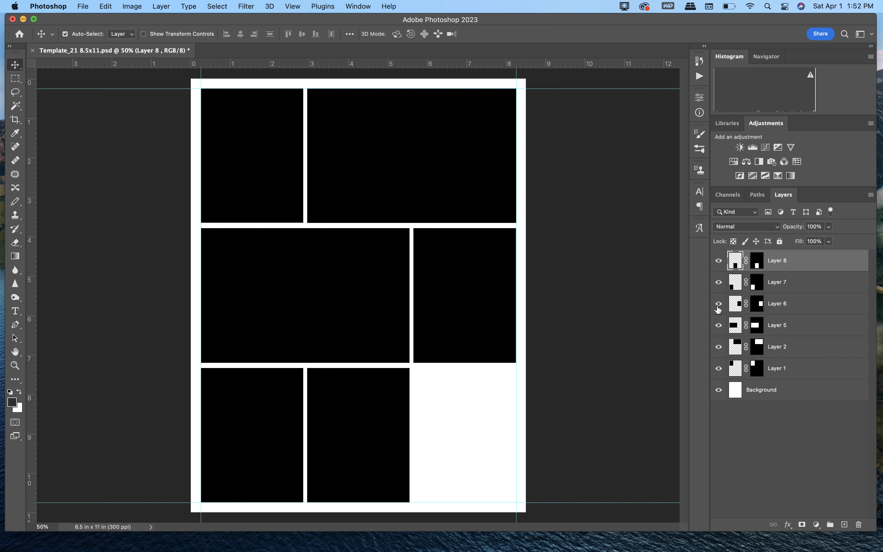
pyautogui.click(719, 304)
pyautogui.click(718, 309)
pyautogui.click(718, 309)
pyautogui.click(718, 309)
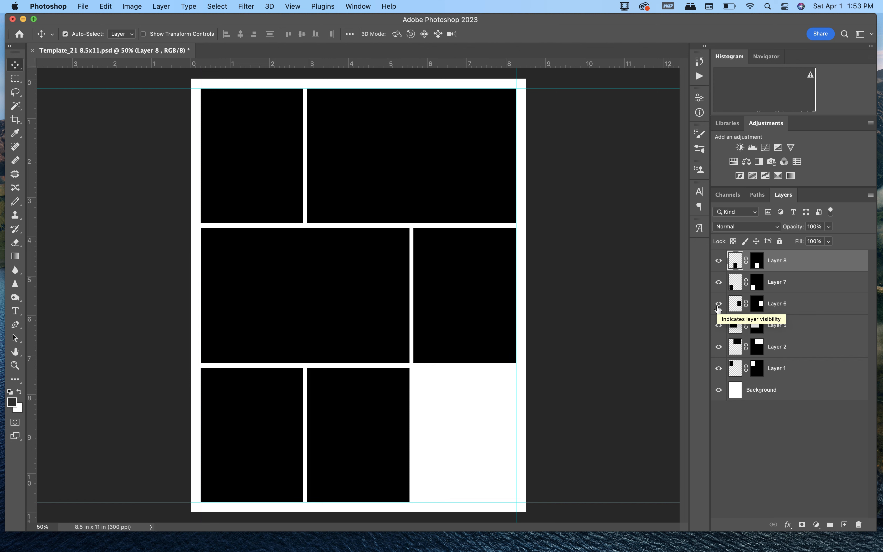
pyautogui.click(718, 304)
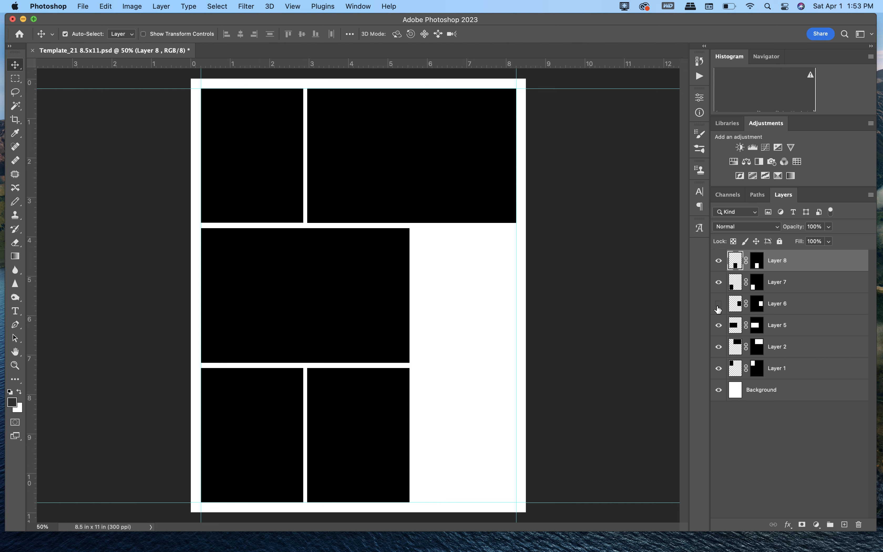
pyautogui.click(718, 310)
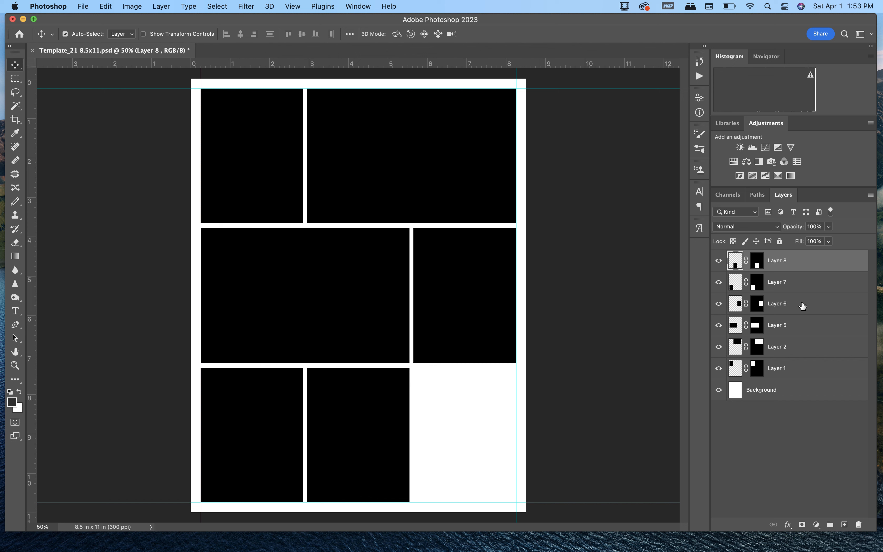
# Step: Free Transform the Layer 6 frame, extending its lower edge down to the bottom margin guide
pyautogui.click(795, 308)
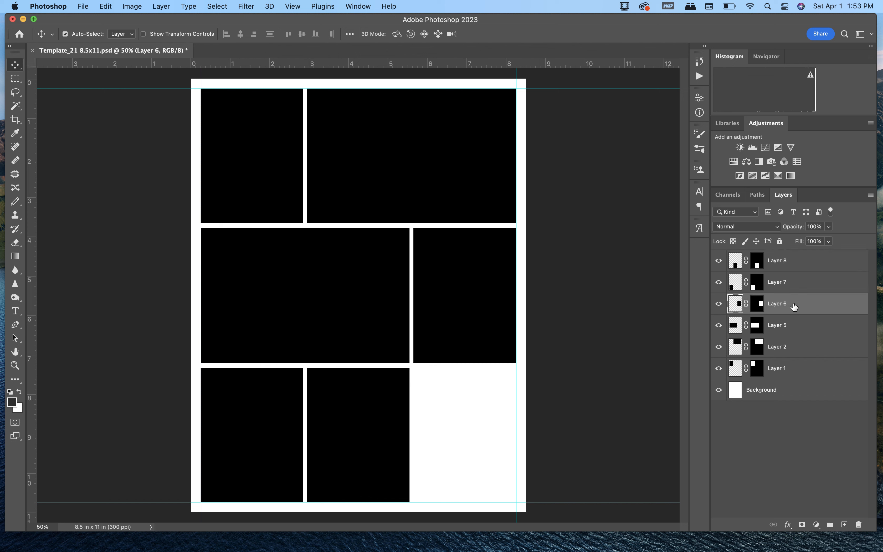
pyautogui.click(106, 6)
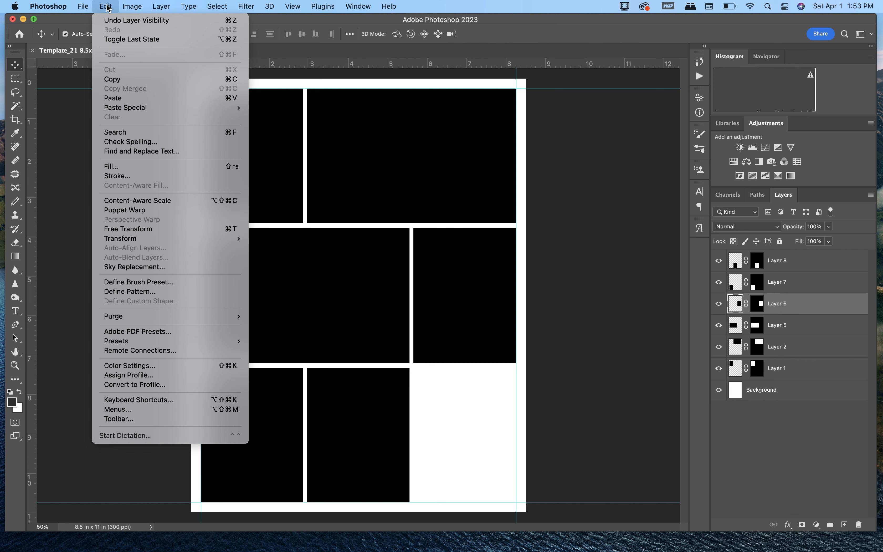
pyautogui.click(130, 229)
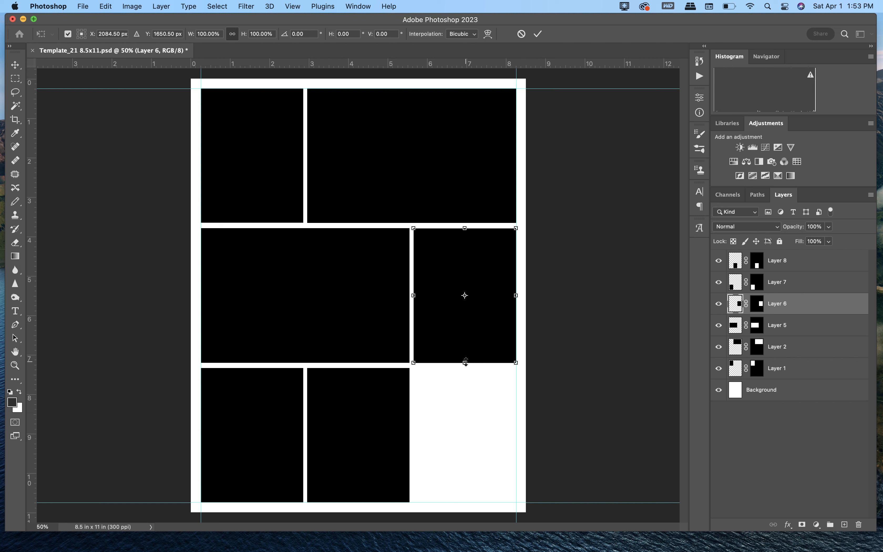
pyautogui.moveTo(465, 362); pyautogui.dragTo(461, 501)
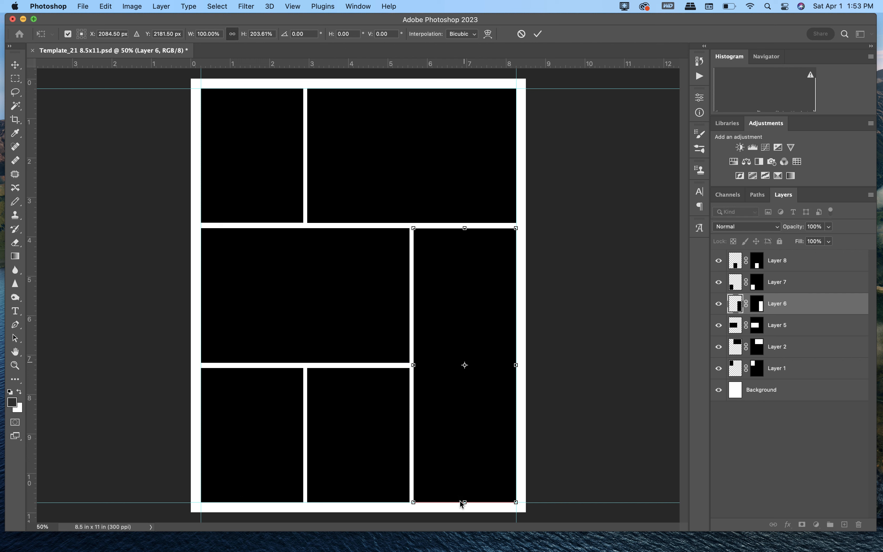
pyautogui.press('Return')
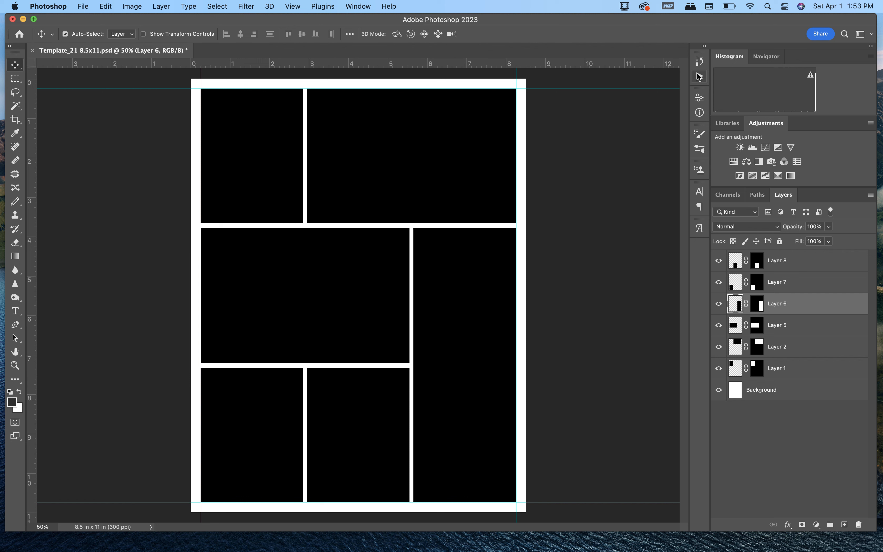
# Step: Compare the original template snapshot with the latest Free Transform state in the document history
pyautogui.click(699, 62)
pyautogui.scroll(10, 645, 107)
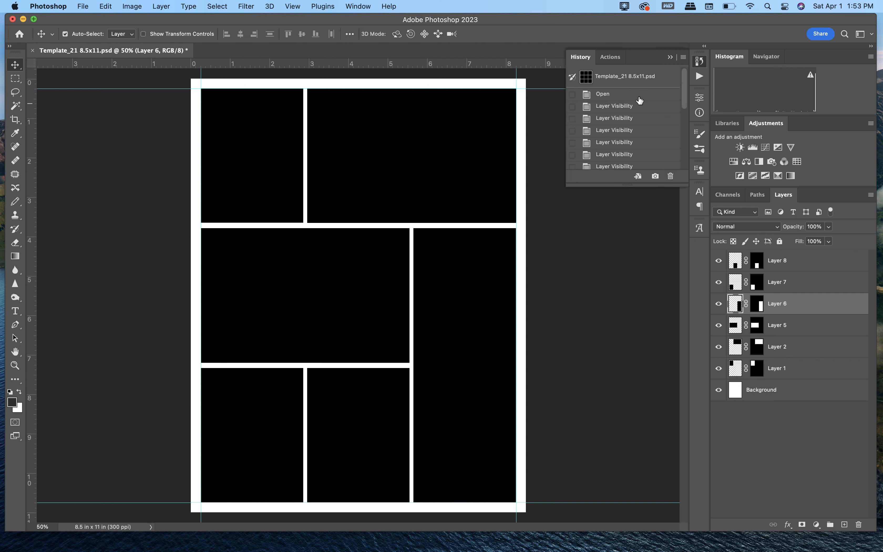
pyautogui.click(633, 79)
pyautogui.scroll(-8, 653, 138)
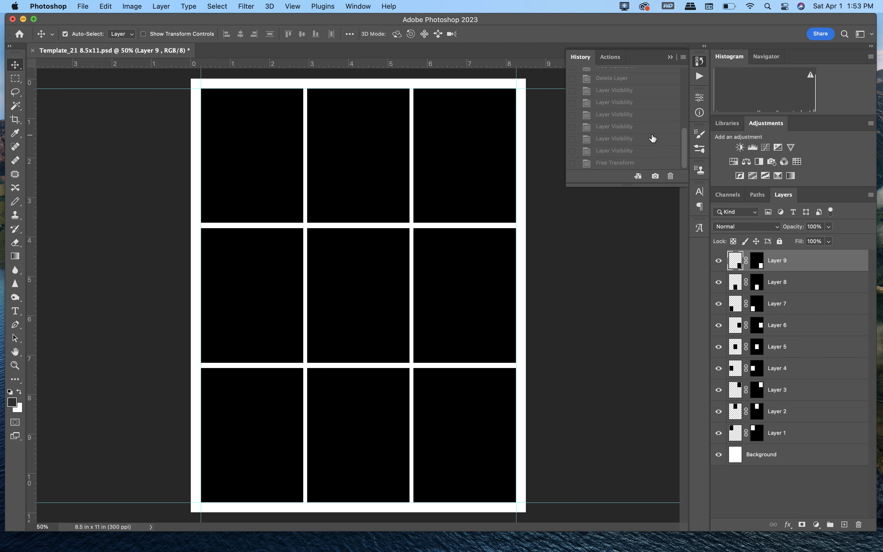
pyautogui.click(636, 164)
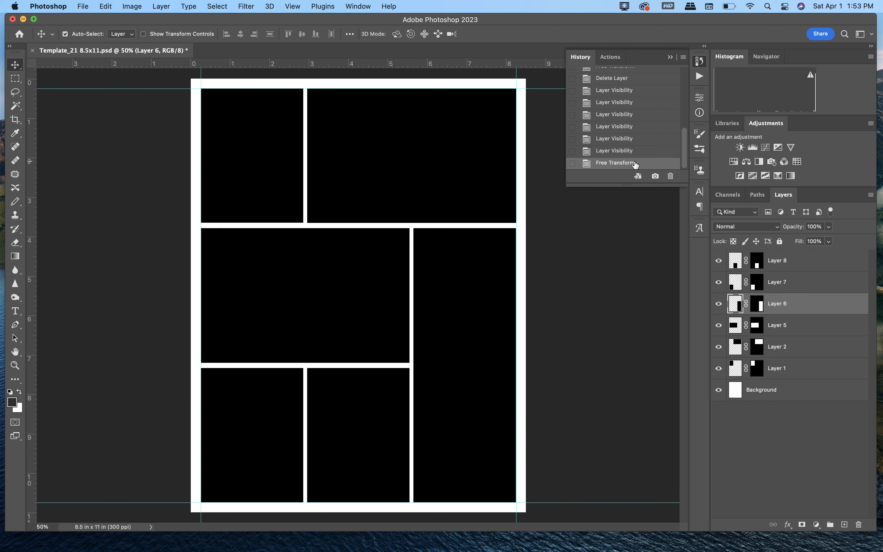
pyautogui.click(671, 58)
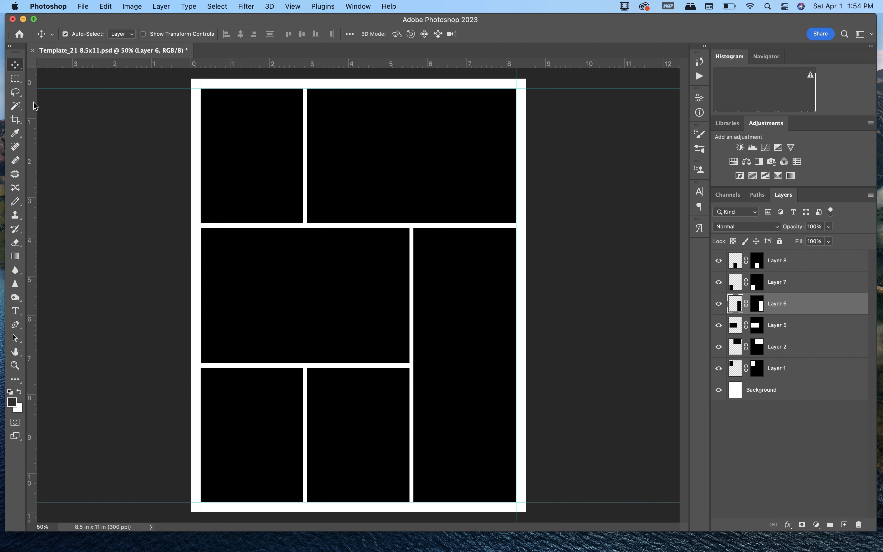
# Step: Add a vertical guide at the wide center frame's right edge and narrow Layer 2's frame to it with Free Transform
pyautogui.moveTo(35, 106); pyautogui.dragTo(410, 131)
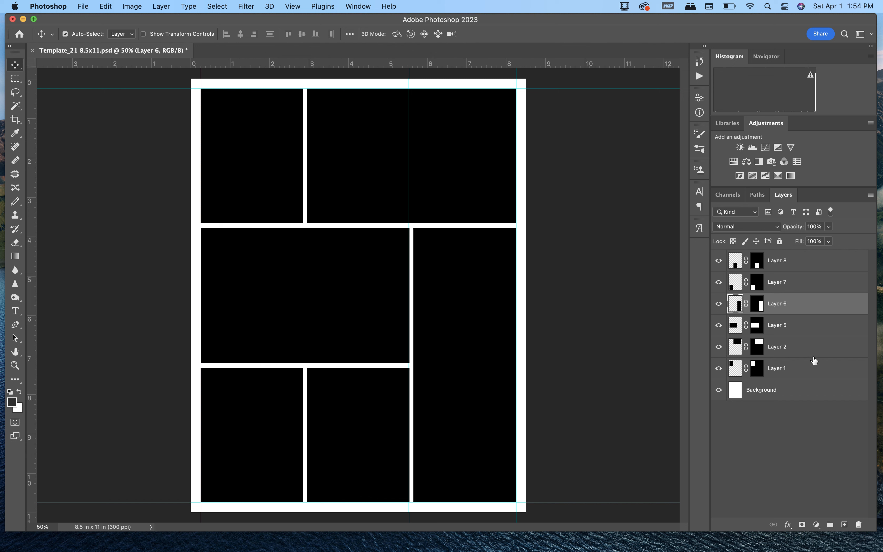
pyautogui.click(796, 350)
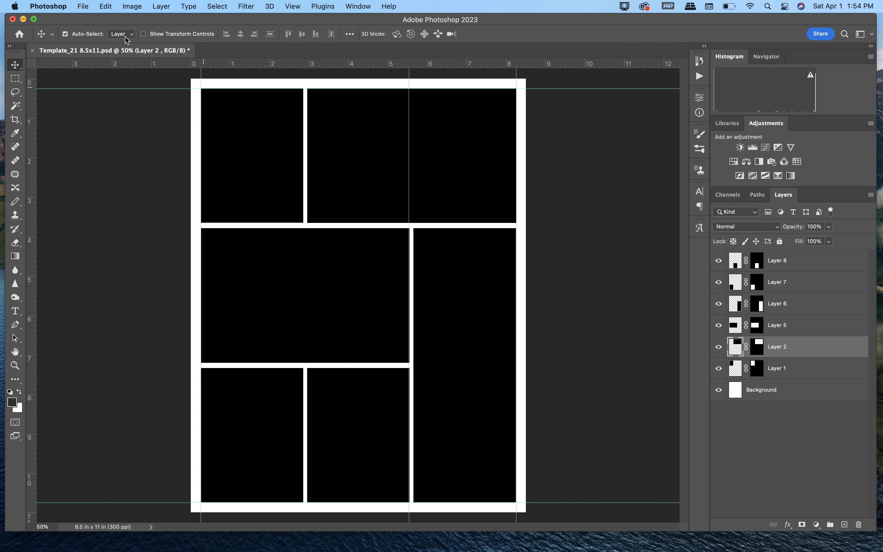
pyautogui.click(105, 6)
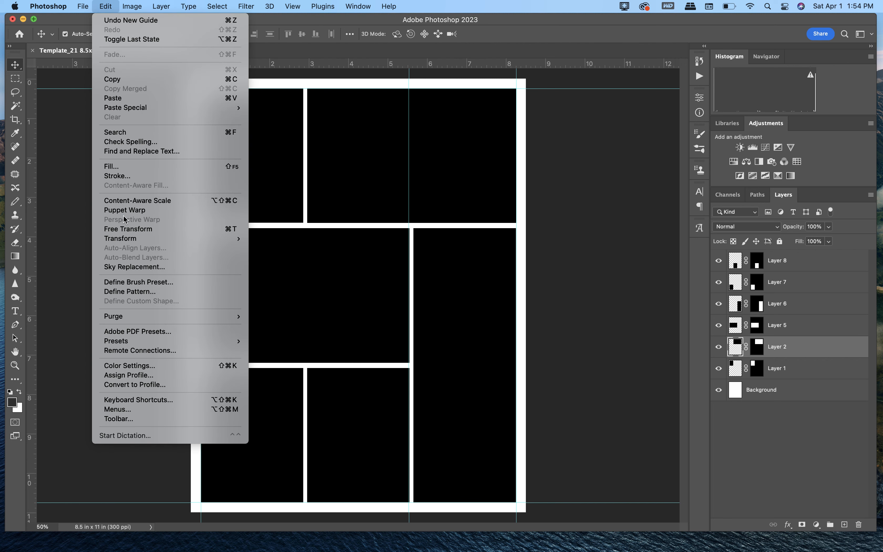
pyautogui.click(128, 229)
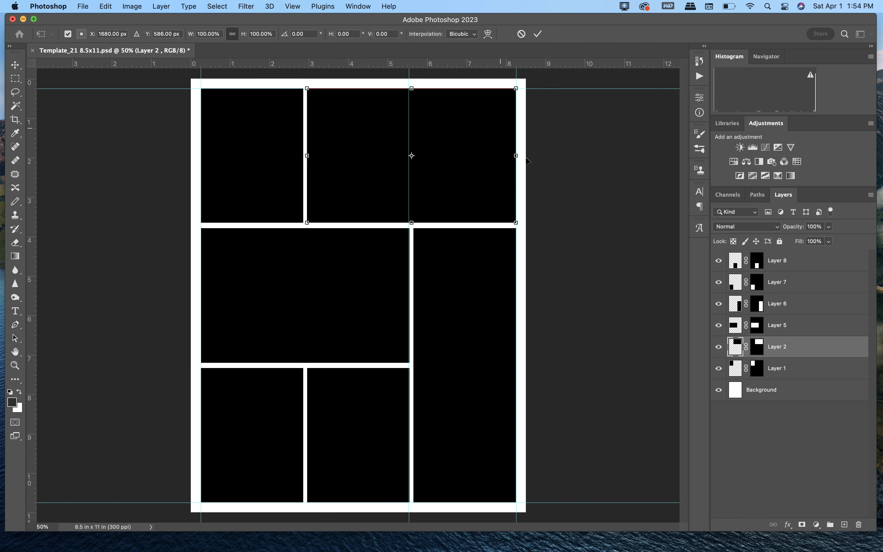
pyautogui.moveTo(514, 155)
pyautogui.mouseDown()
pyautogui.moveTo(498, 155)
pyautogui.moveTo(500, 163)
pyautogui.mouseUp()
pyautogui.press('super+z')
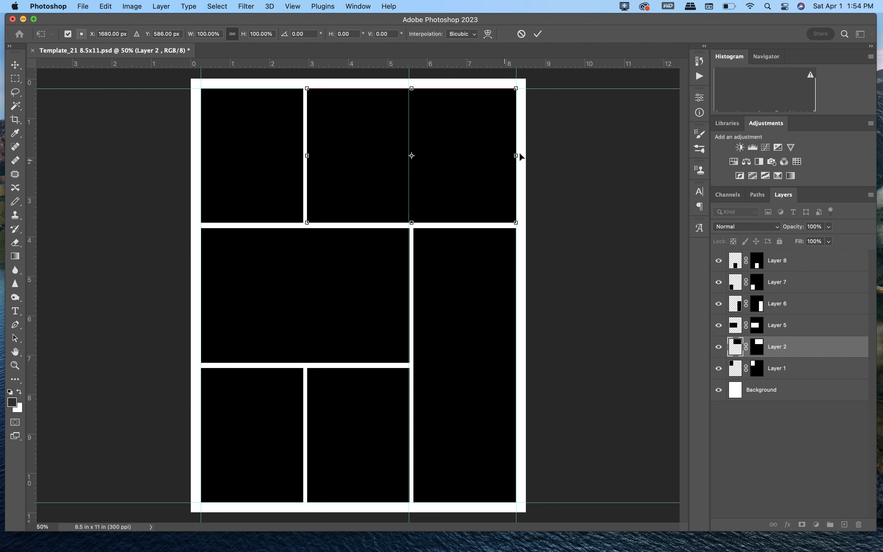
pyautogui.moveTo(515, 155); pyautogui.dragTo(409, 163)
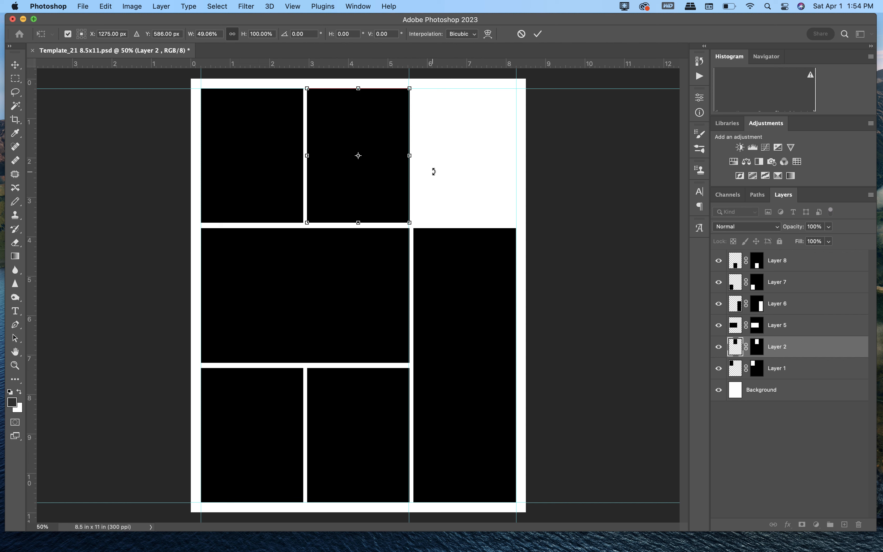
pyautogui.press('Return')
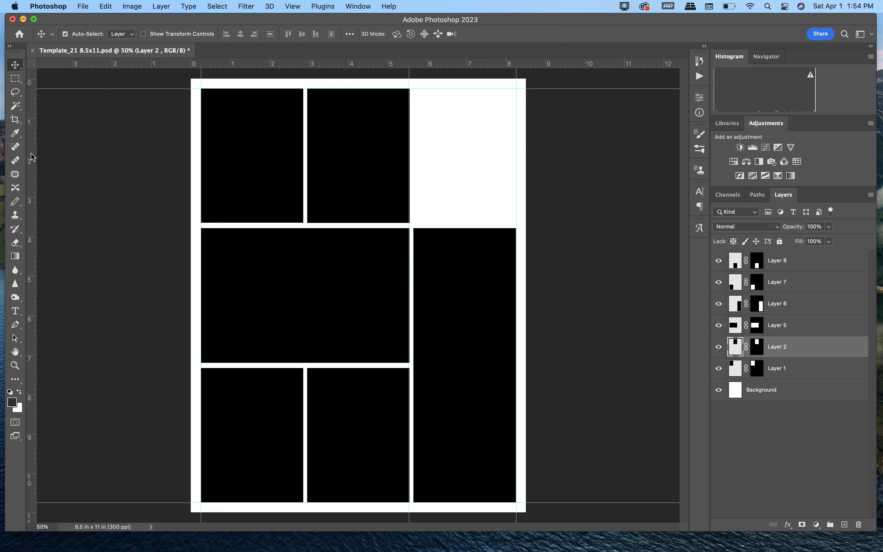
# Step: Add a vertical guide along the left edge of Layer 6's tall frame
pyautogui.moveTo(35, 157); pyautogui.dragTo(411, 177)
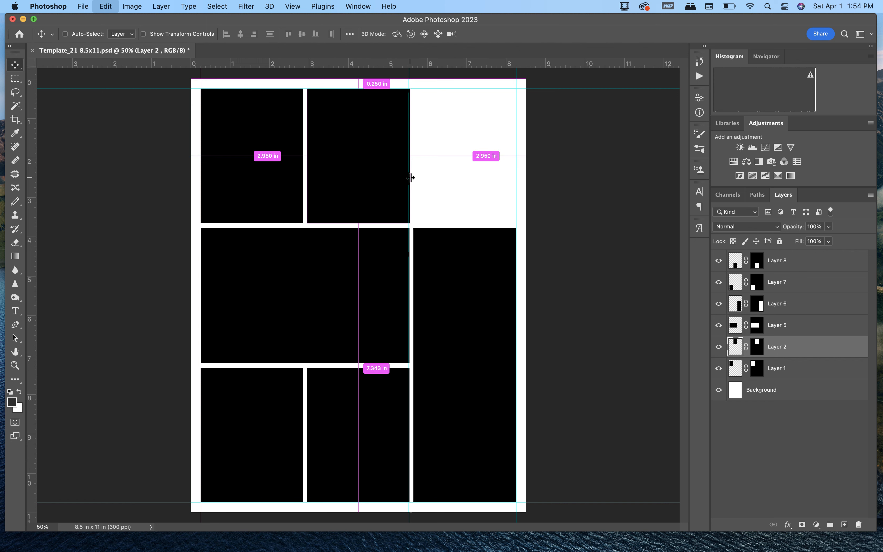
pyautogui.click(791, 309)
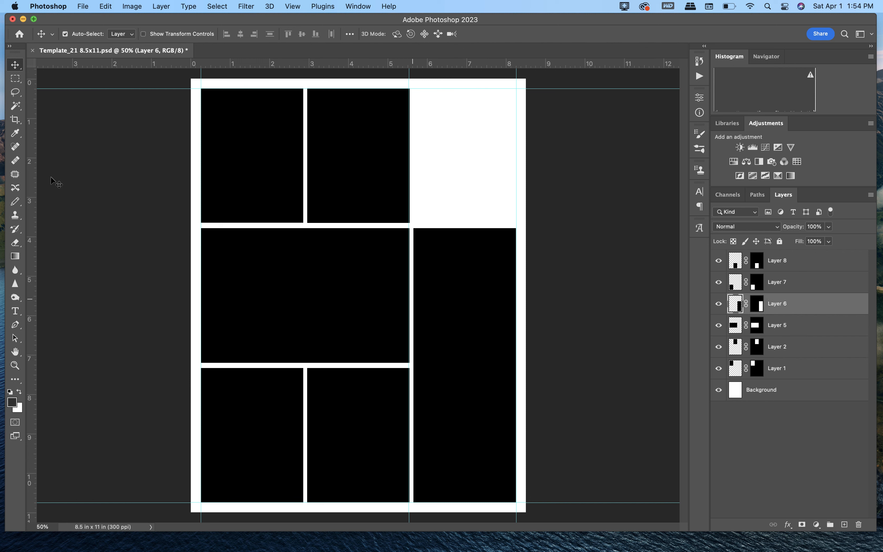
pyautogui.moveTo(35, 164); pyautogui.dragTo(413, 189)
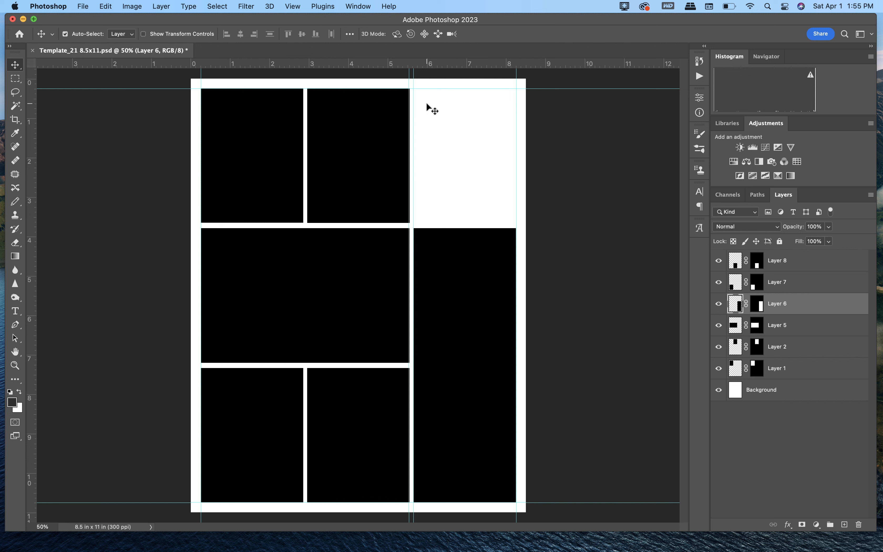
# Step: Toggle the visibility of Layer 1 and Layer 2 to identify which one holds the top-middle frame
pyautogui.click(719, 369)
pyautogui.click(719, 368)
pyautogui.click(719, 347)
pyautogui.click(719, 346)
pyautogui.moveTo(782, 350); pyautogui.dragTo(846, 525)
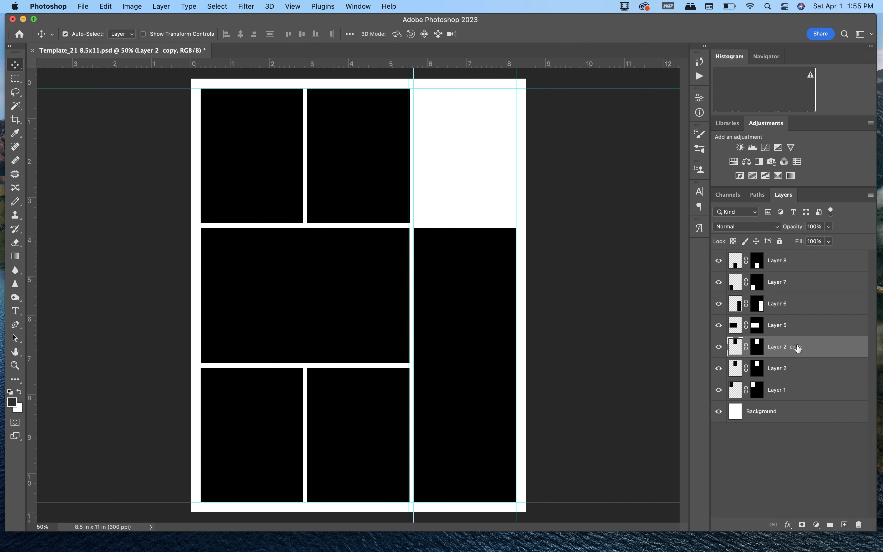
pyautogui.press('super+z')
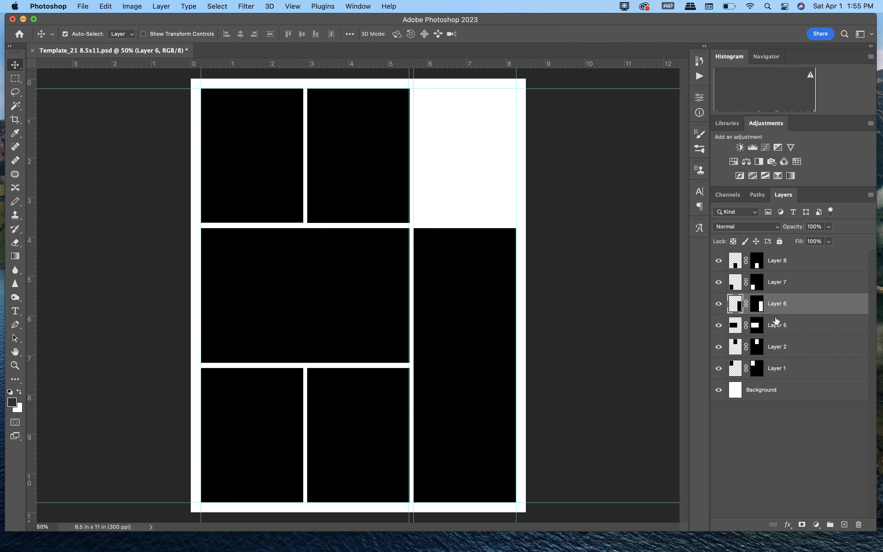
pyautogui.click(792, 350)
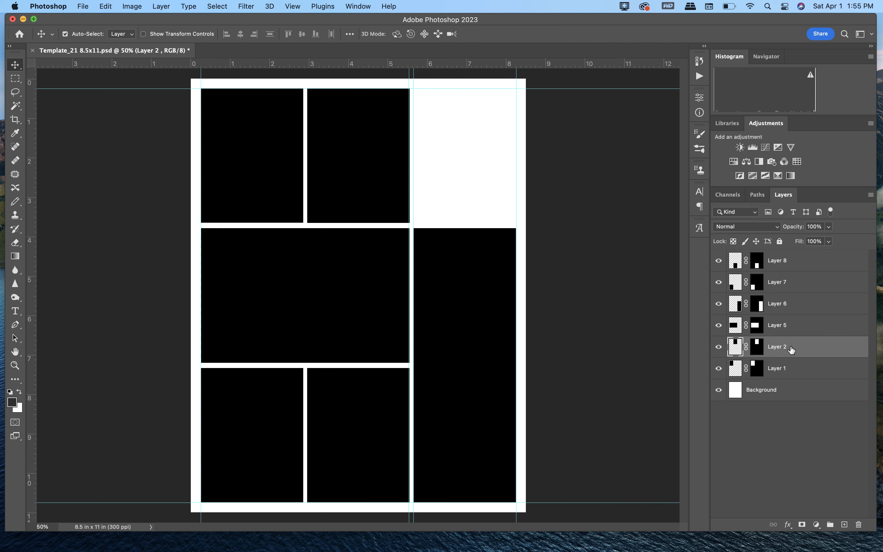
pyautogui.click(846, 525)
pyautogui.press('super+z')
# Step: Duplicate Layer 2 and move the copy with Free Transform into the empty upper-right space, aligned between the vertical guides
pyautogui.moveTo(780, 348); pyautogui.dragTo(846, 525)
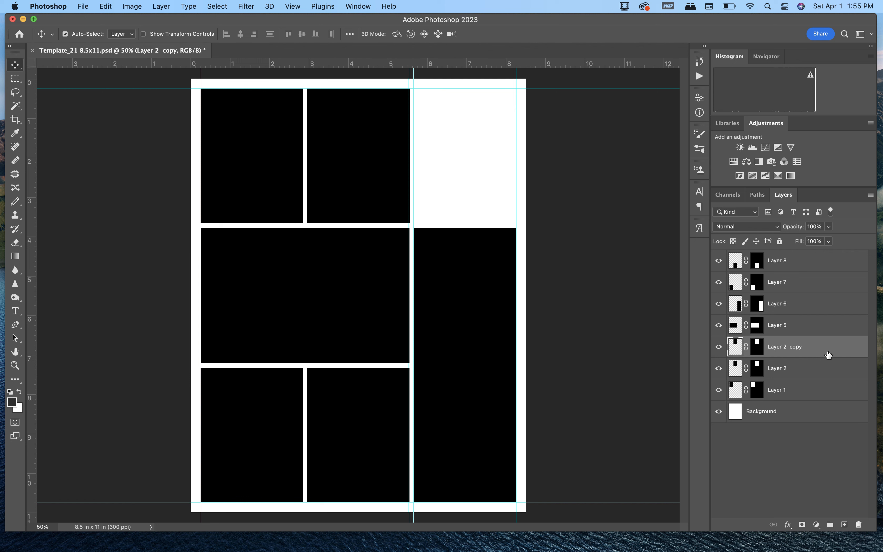
pyautogui.click(105, 6)
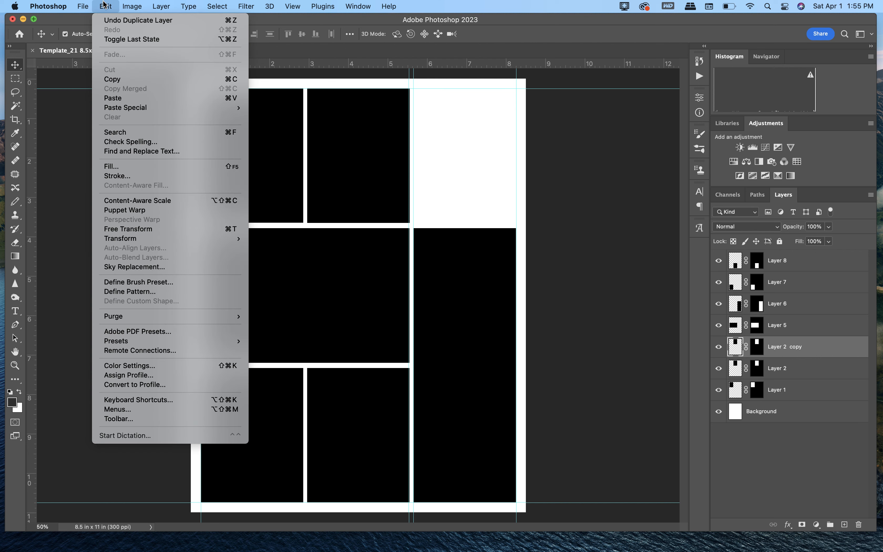
pyautogui.click(124, 229)
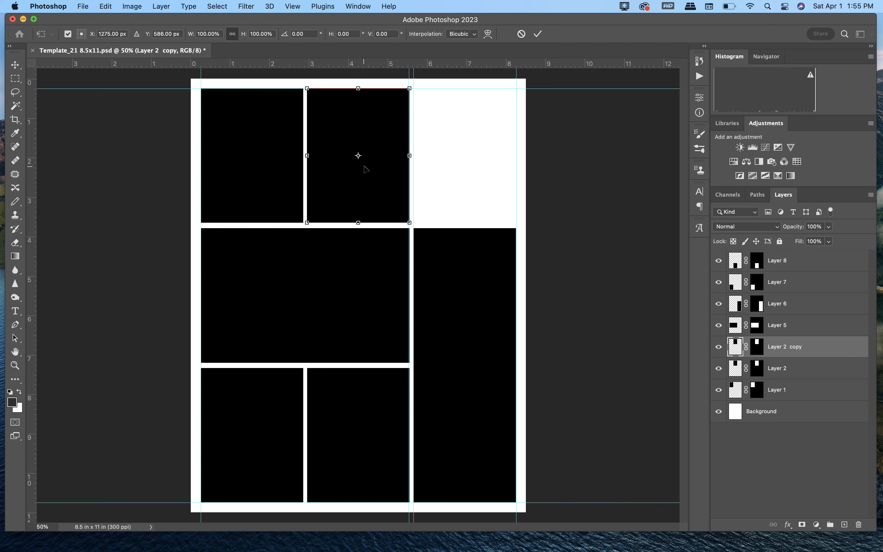
pyautogui.moveTo(364, 167); pyautogui.dragTo(474, 167)
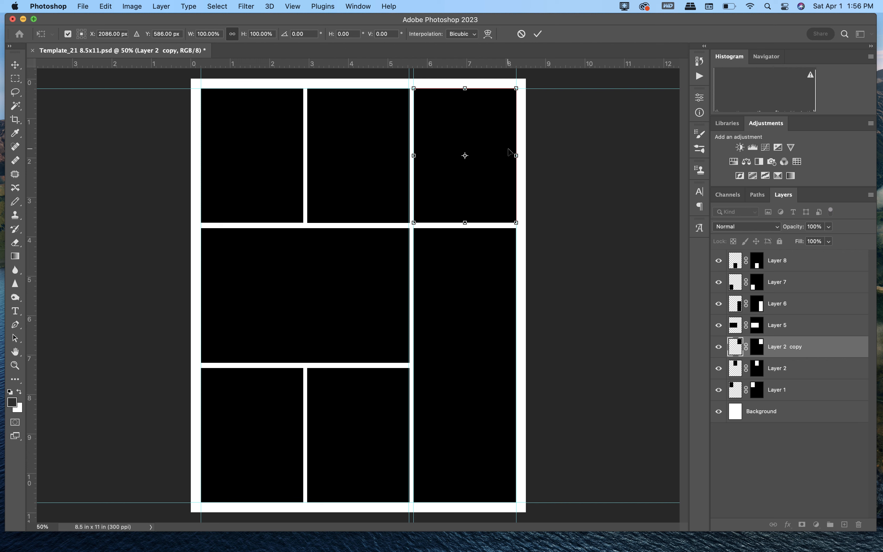
pyautogui.press('Return')
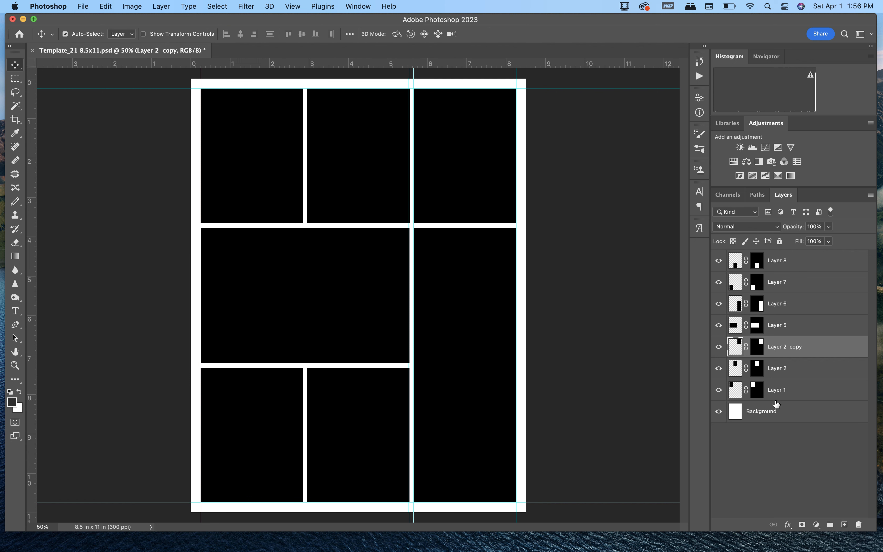
# Step: Toggle the visibility of Layer 1, Layer 2, Layer 2 copy and Layer 8 to check which frame each one holds
pyautogui.click(719, 390)
pyautogui.click(719, 390)
pyautogui.click(719, 369)
pyautogui.click(719, 368)
pyautogui.click(719, 346)
pyautogui.click(718, 346)
pyautogui.click(719, 261)
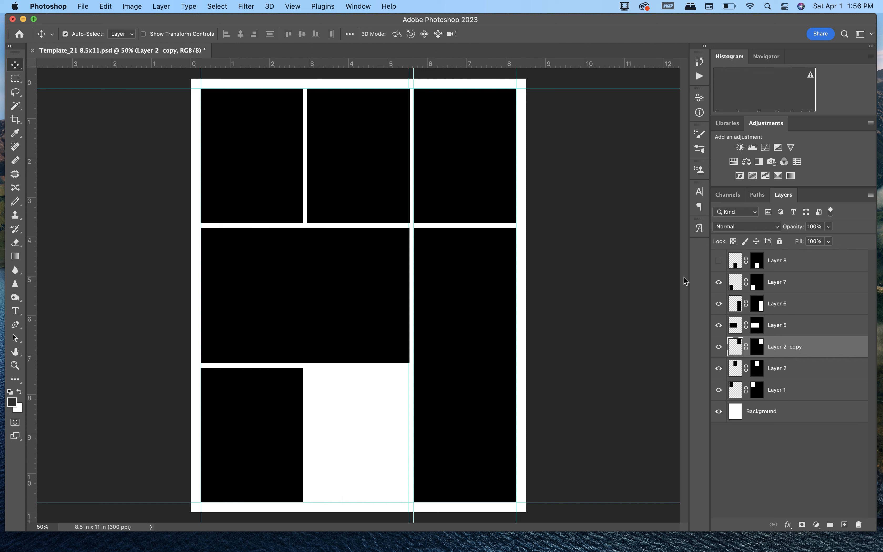
pyautogui.click(357, 480)
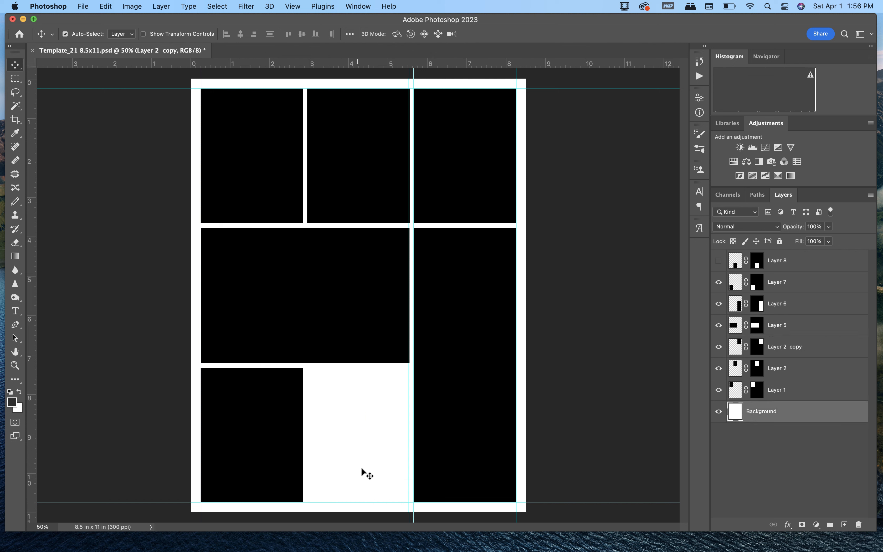
pyautogui.click(718, 261)
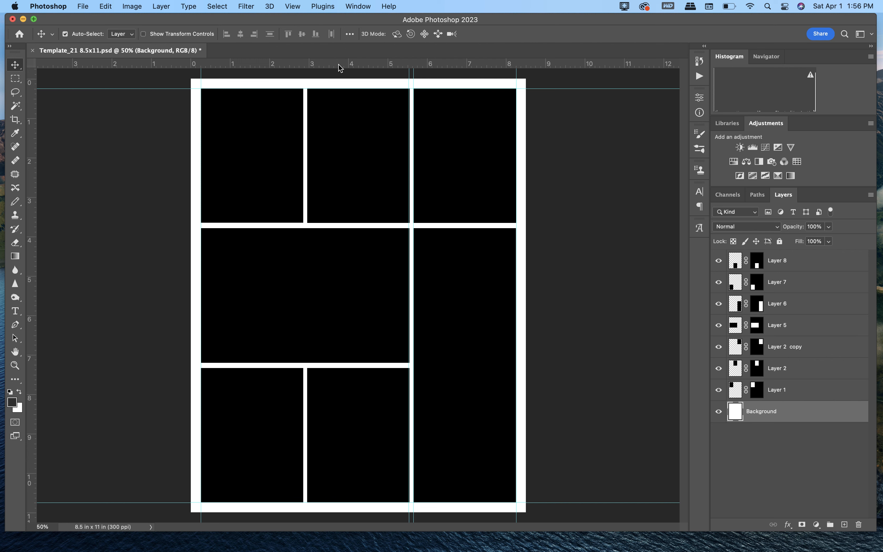
# Step: Add a horizontal guide across the lower frames and Free Transform Layer 8's frame, lowering its upper edge to that guide
pyautogui.moveTo(338, 64); pyautogui.dragTo(350, 419)
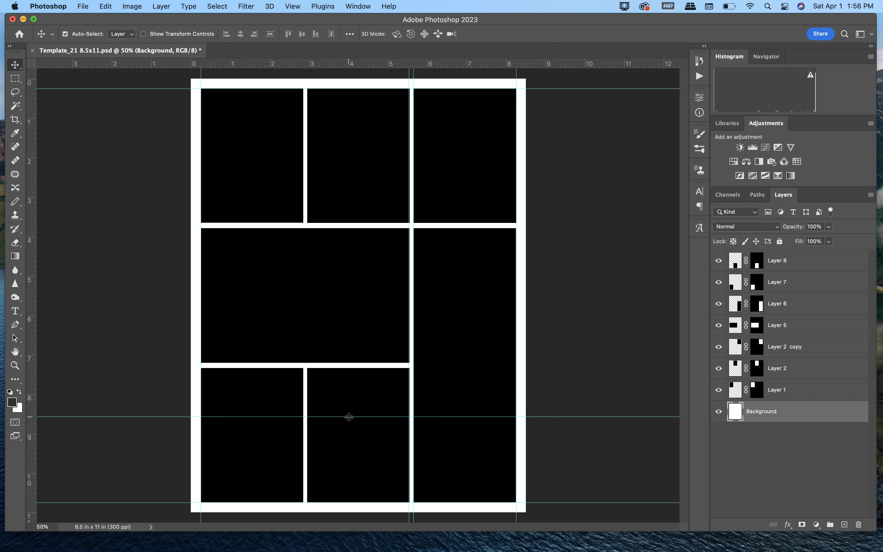
pyautogui.click(774, 266)
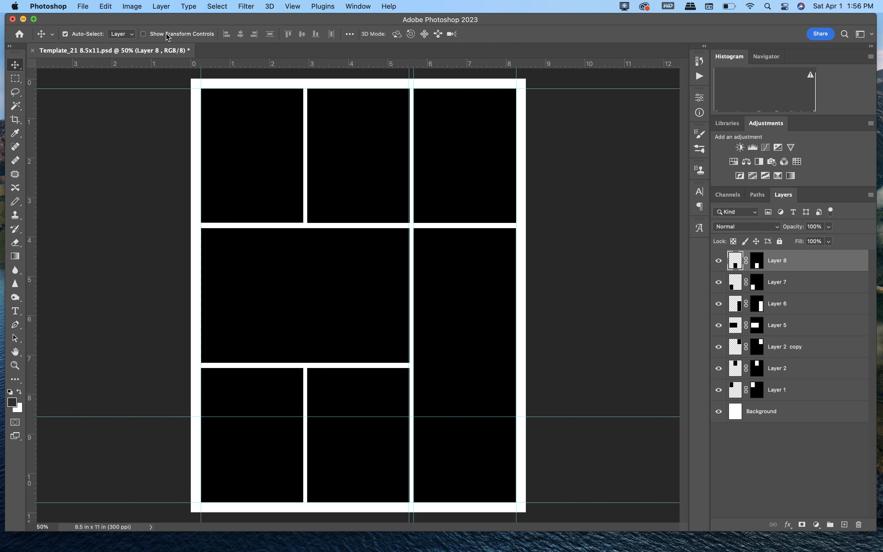
pyautogui.click(105, 6)
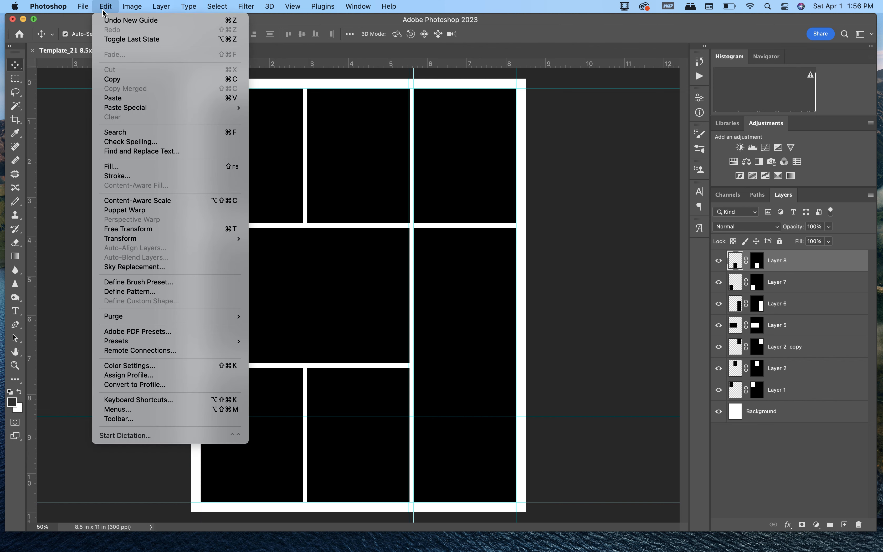
pyautogui.click(131, 229)
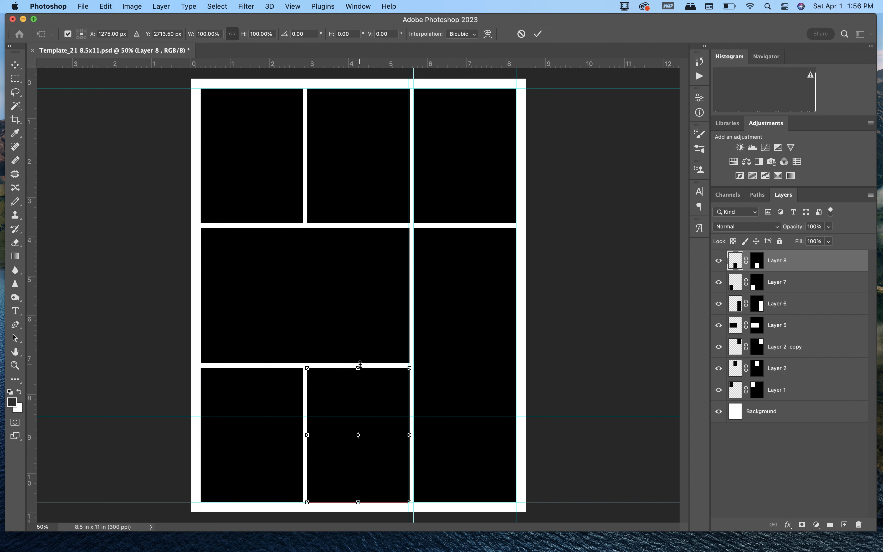
pyautogui.moveTo(361, 366); pyautogui.dragTo(358, 416)
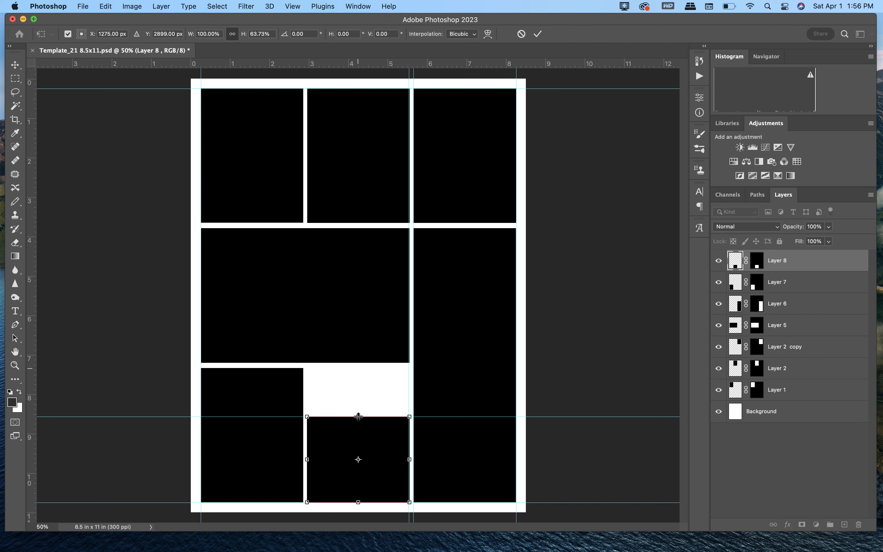
pyautogui.press('Return')
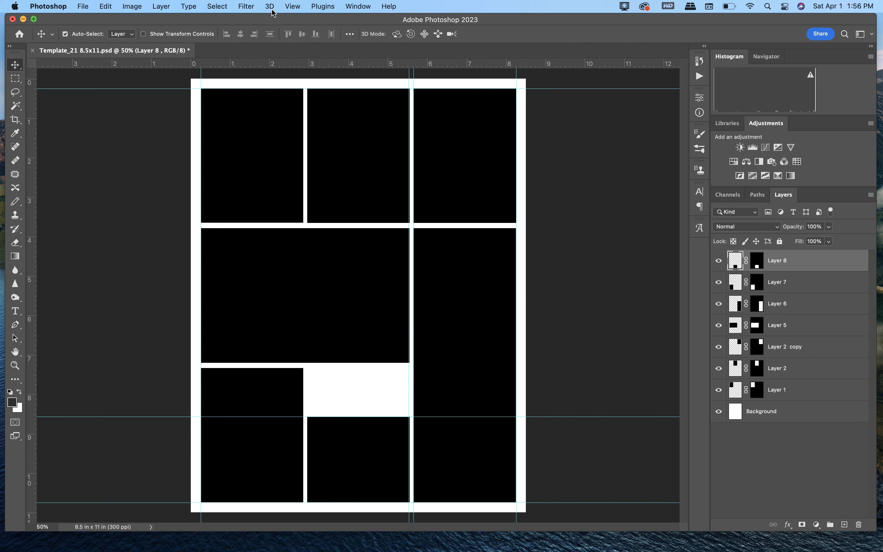
# Step: Hide the guides and undo the height reduction of Layer 8's frame
pyautogui.click(289, 7)
pyautogui.moveTo(315, 193)
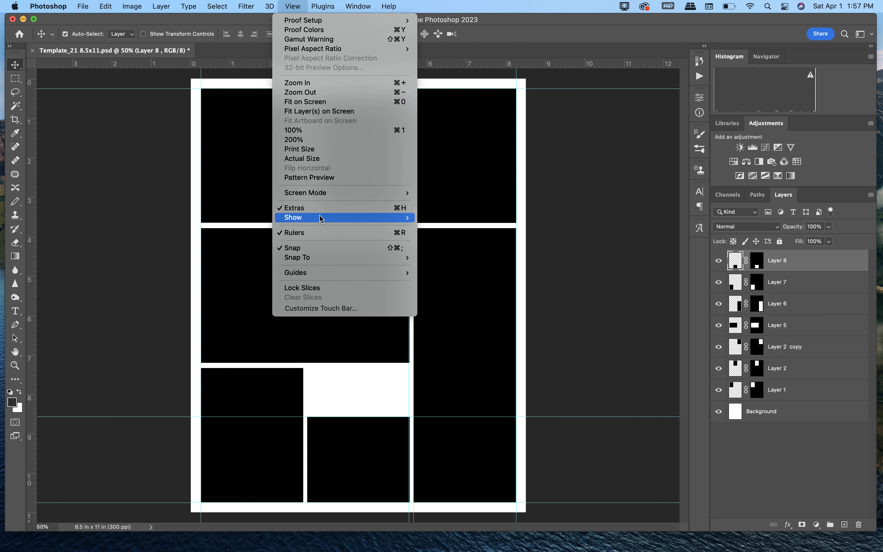
pyautogui.moveTo(322, 218)
pyautogui.click(458, 257)
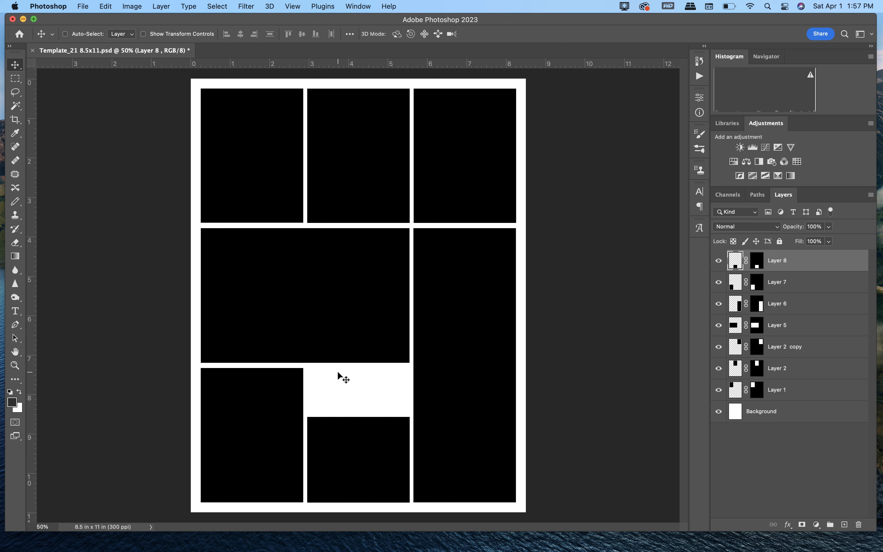
pyautogui.press('super+z')
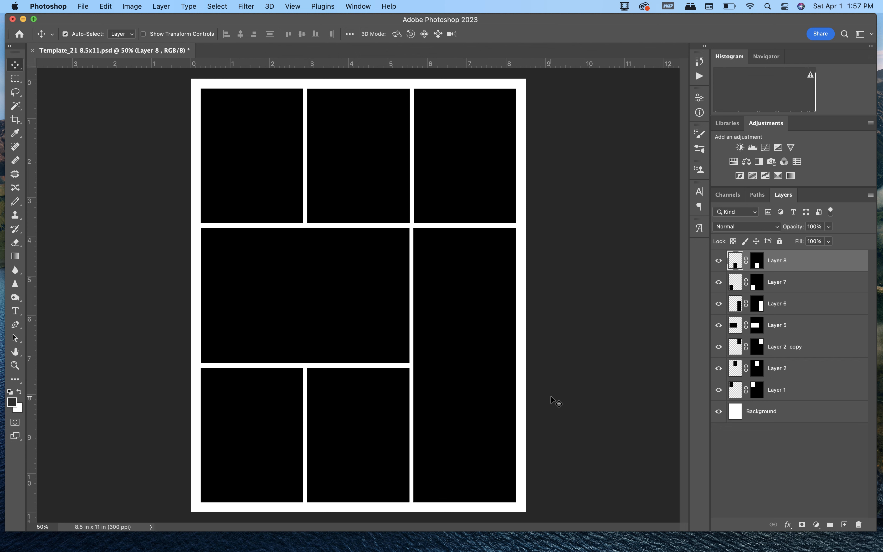